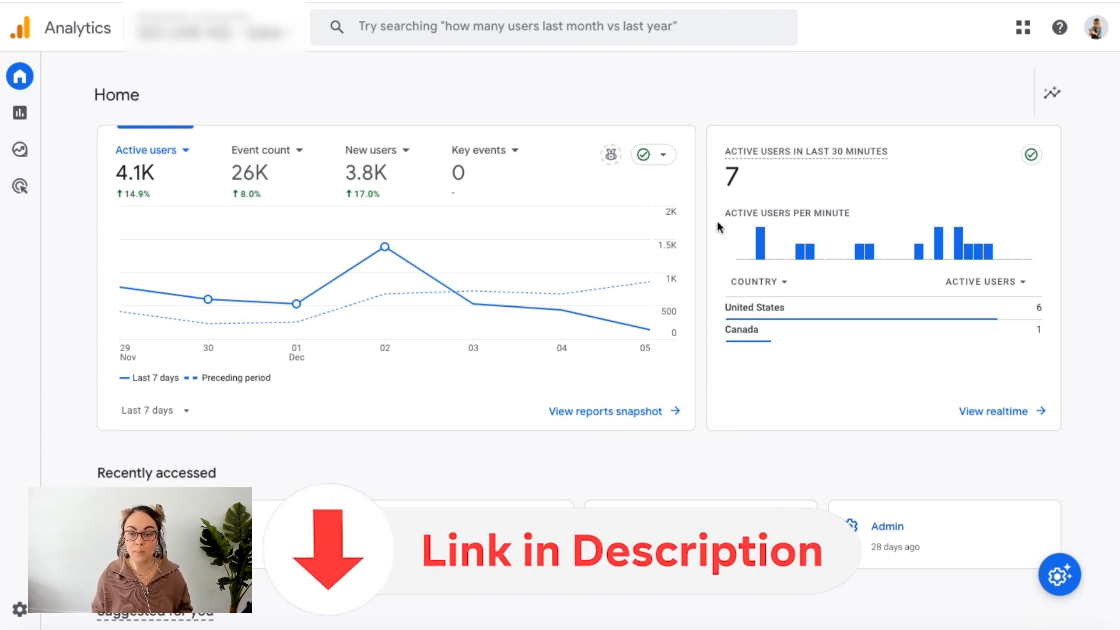
Open the Traffic acquisition report from the Acquisition section of the Life cycle reports.
{"action": "left_click", "coordinate": [681, 120]}
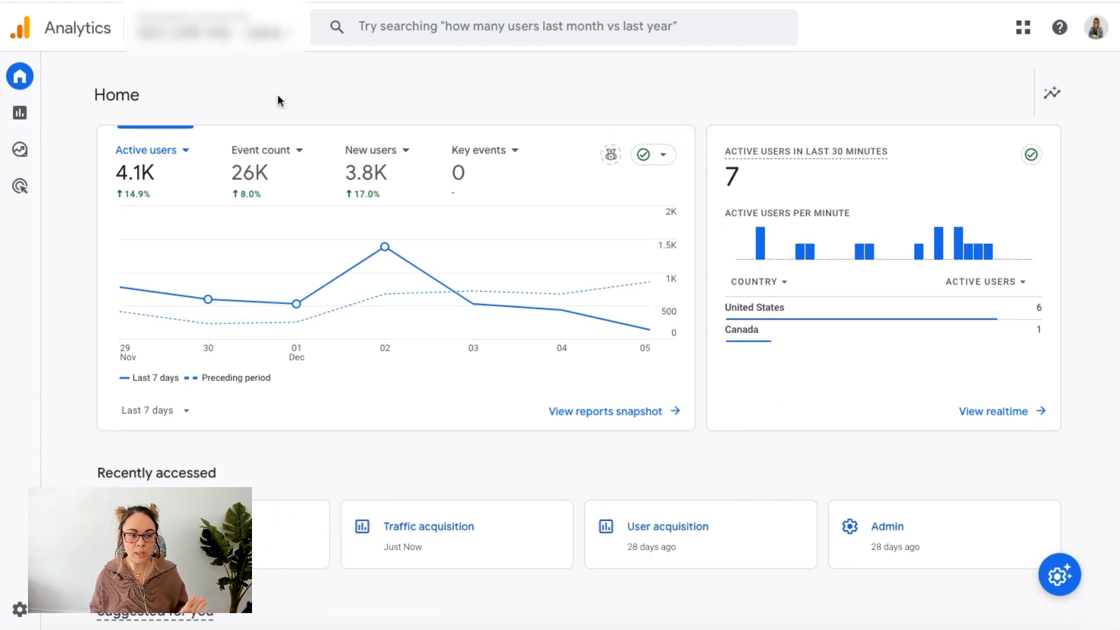
{"action": "left_click", "coordinate": [32, 128]}
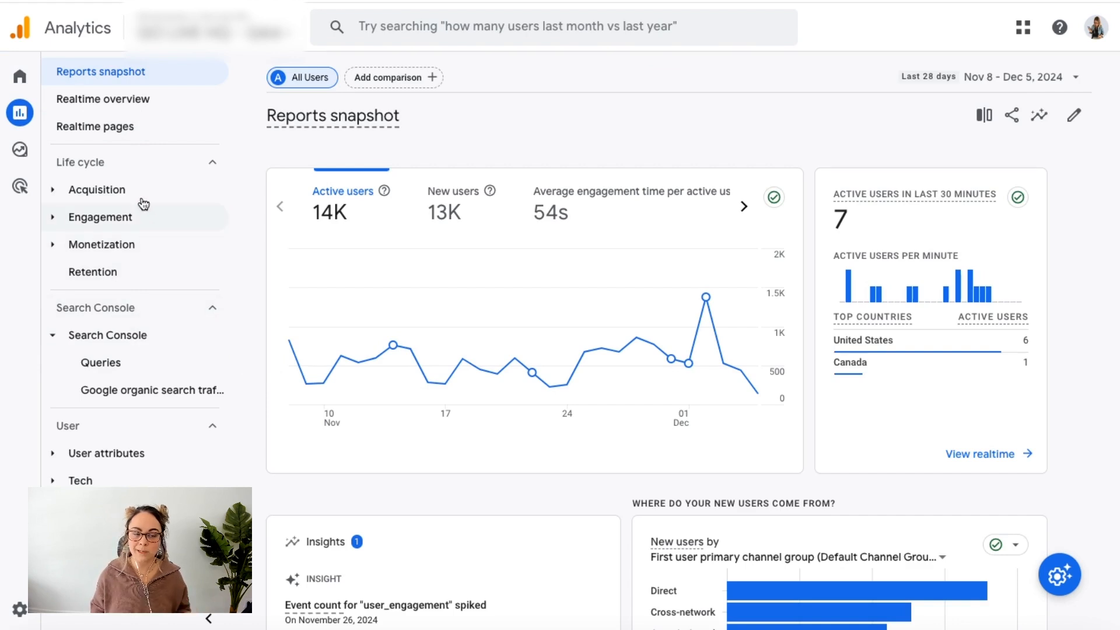
{"action": "left_click", "coordinate": [101, 199]}
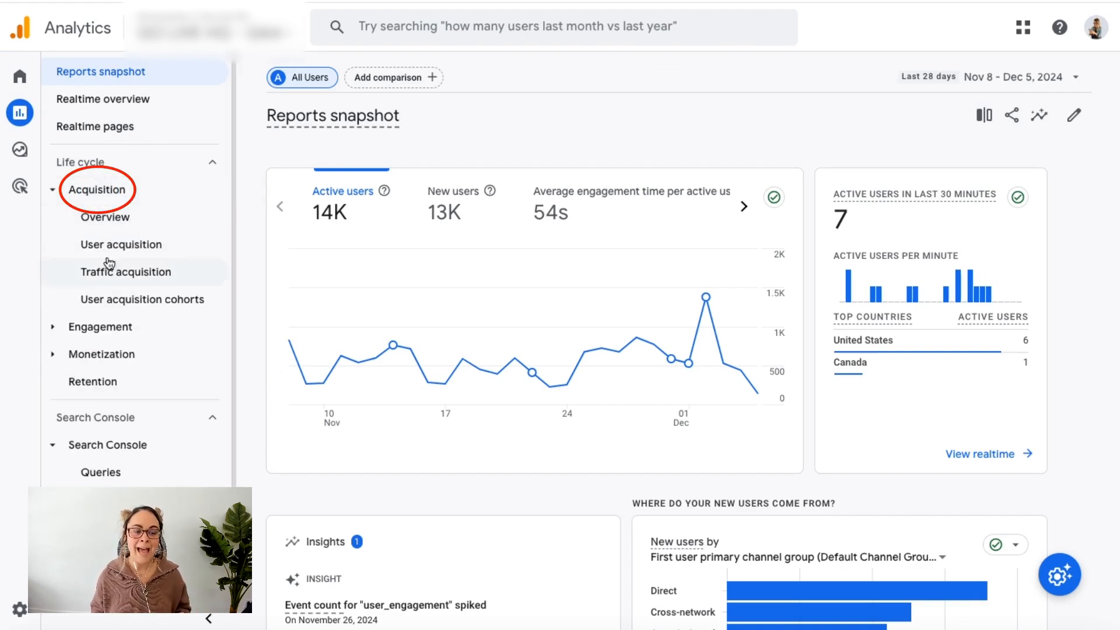
{"action": "left_click", "coordinate": [114, 280]}
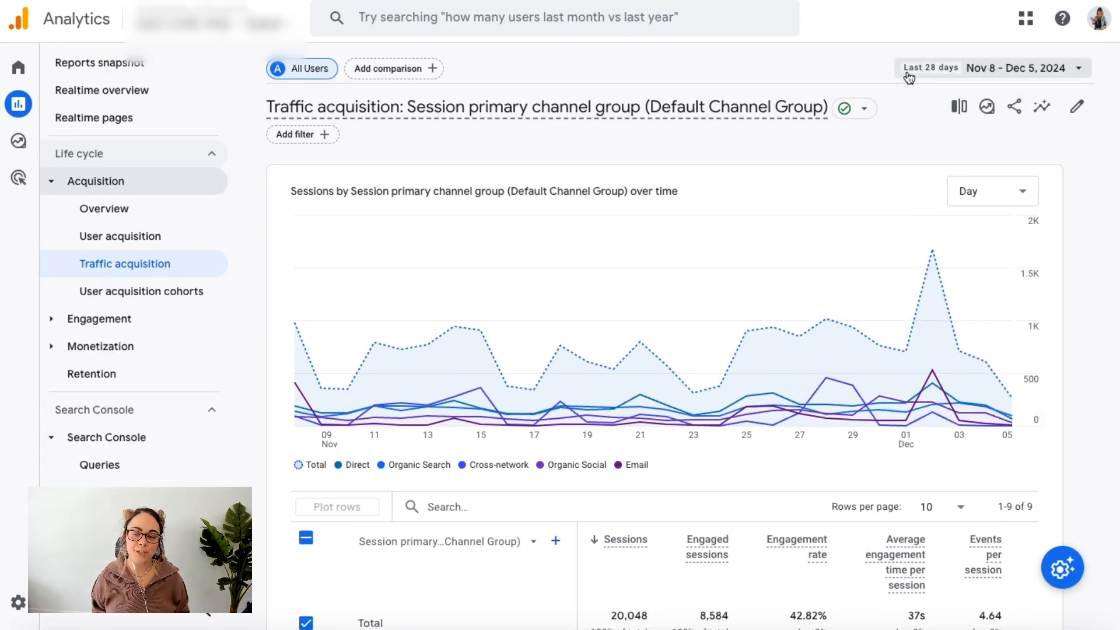
Set the report's date range to Last 12 months and apply it.
{"action": "left_click", "coordinate": [940, 68]}
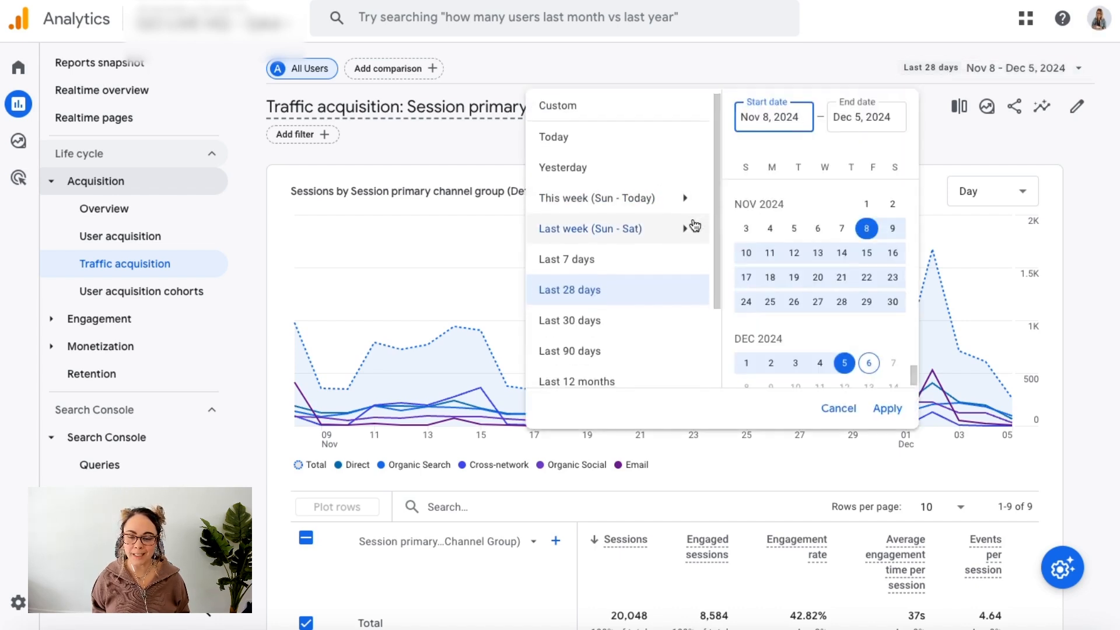
{"action": "scroll", "coordinate": [693, 226], "scroll_direction": "down", "scroll_amount": 3}
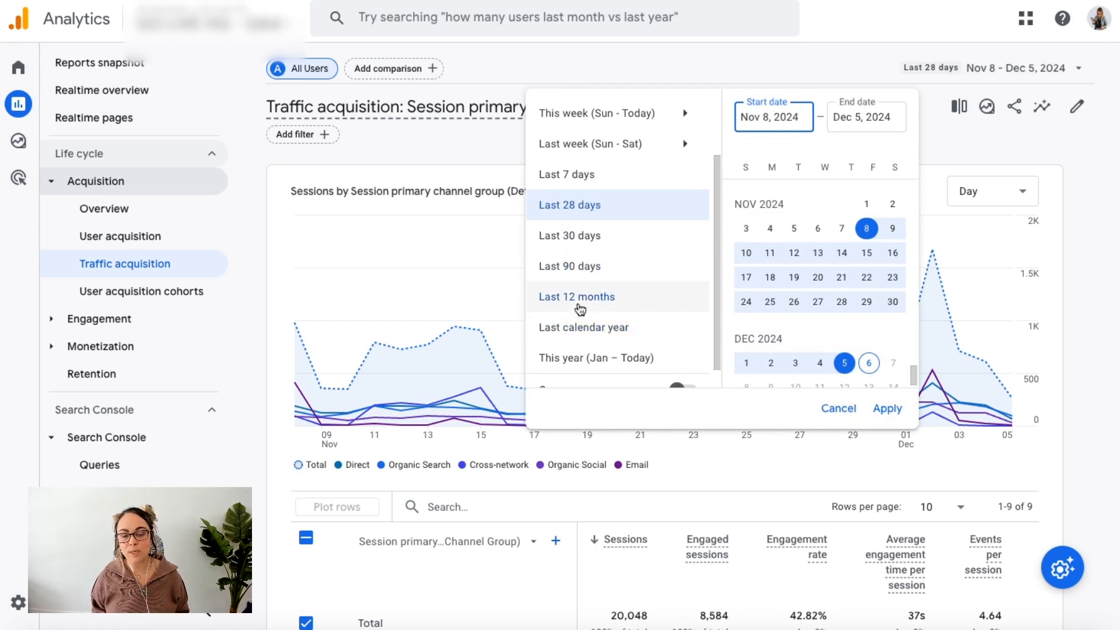
{"action": "left_click", "coordinate": [580, 305]}
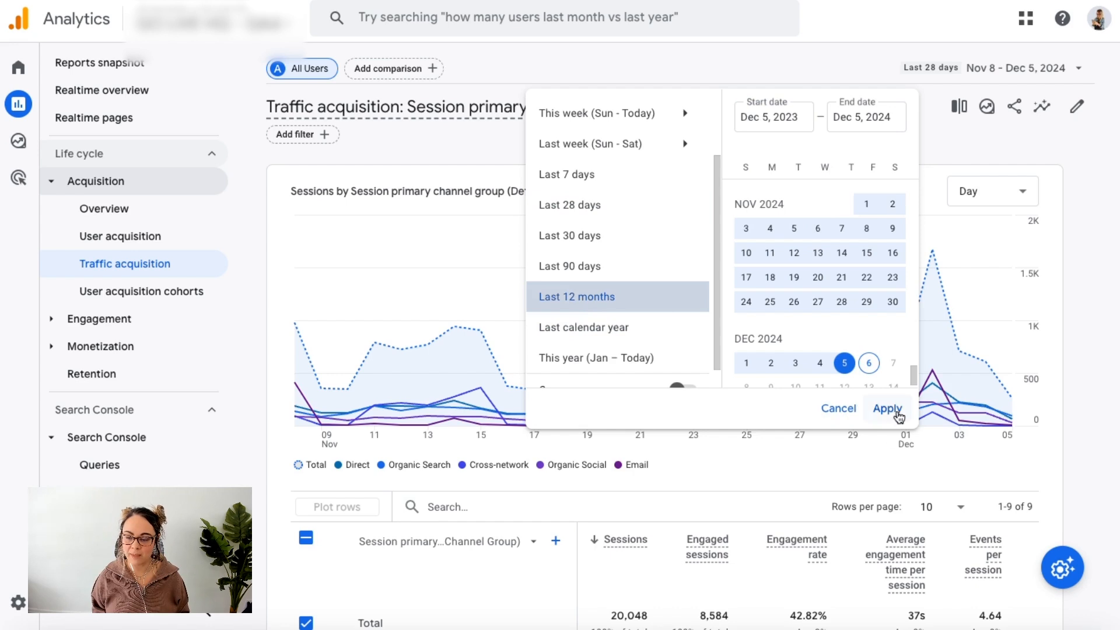
{"action": "left_click", "coordinate": [887, 408]}
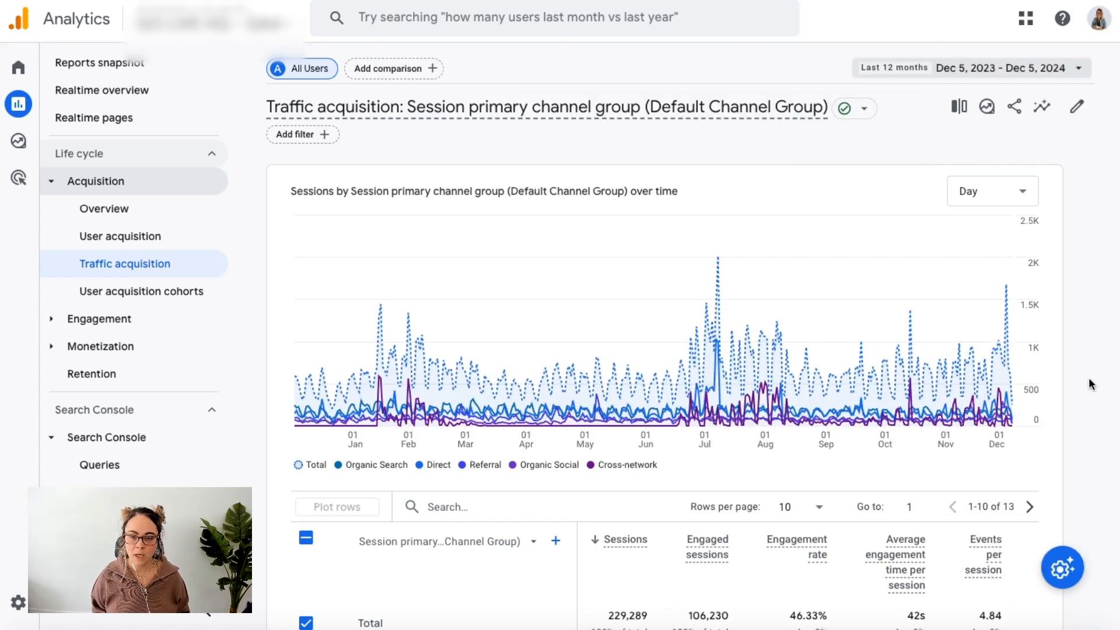
Switch the table's primary dimension to Session source / medium.
{"action": "scroll", "coordinate": [1088, 376], "scroll_direction": "down", "scroll_amount": 1}
{"action": "scroll", "coordinate": [1090, 384], "scroll_direction": "down", "scroll_amount": 4}
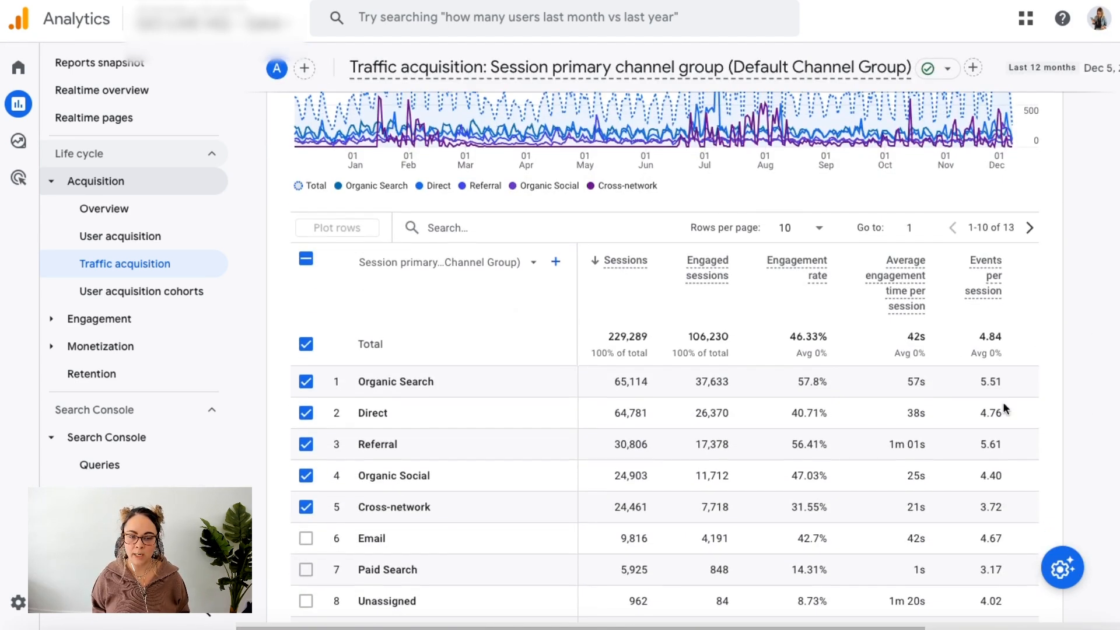
{"action": "left_click", "coordinate": [457, 265]}
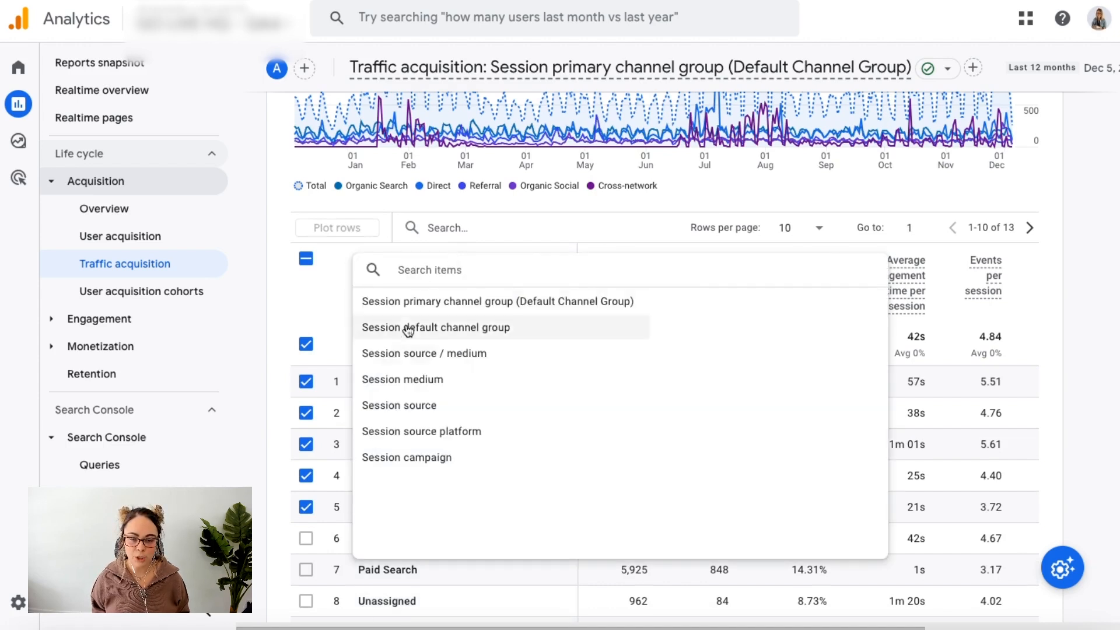
{"action": "left_click", "coordinate": [478, 354]}
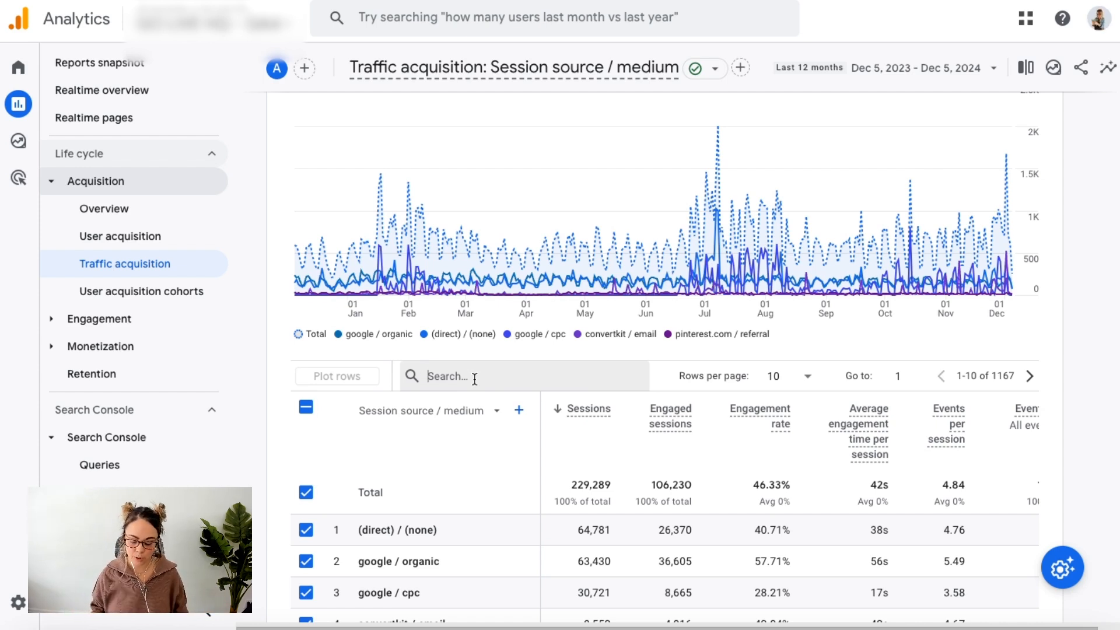
Search the traffic source table for "chatgpt" and examine the matching rows together with their sessions chart.
{"action": "type", "text": "chatgpt"}
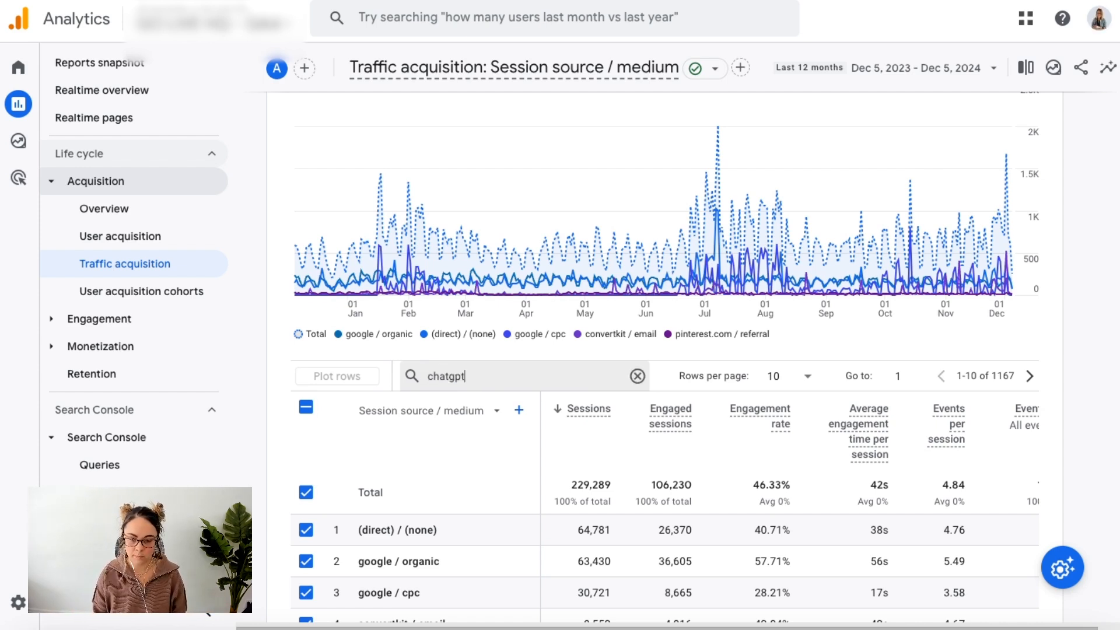
{"action": "key", "text": "Return"}
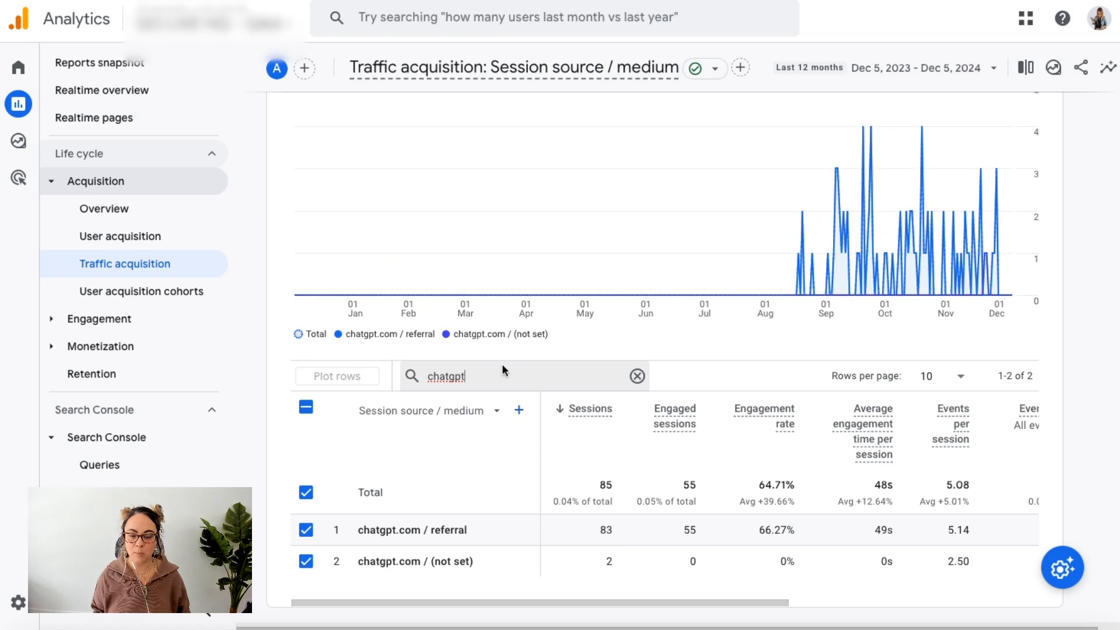
{"action": "scroll", "coordinate": [537, 449], "scroll_direction": "down", "scroll_amount": 1}
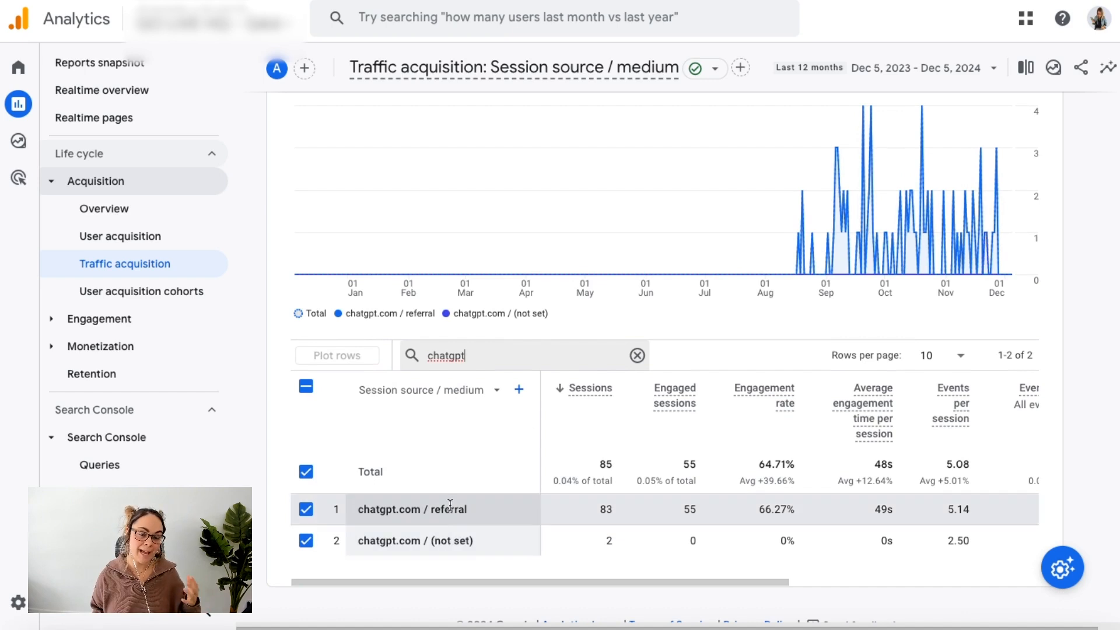
{"action": "left_click_drag", "start_coordinate": [514, 585], "coordinate": [449, 627]}
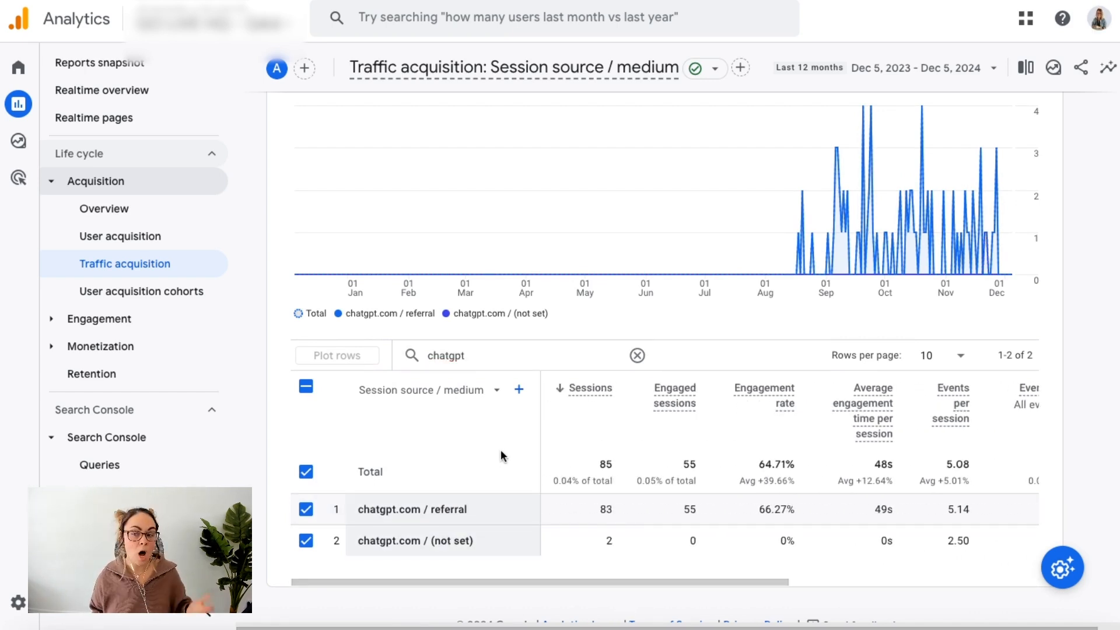
{"action": "scroll", "coordinate": [561, 449], "scroll_direction": "up", "scroll_amount": 2}
{"action": "scroll", "coordinate": [561, 454], "scroll_direction": "up", "scroll_amount": 1}
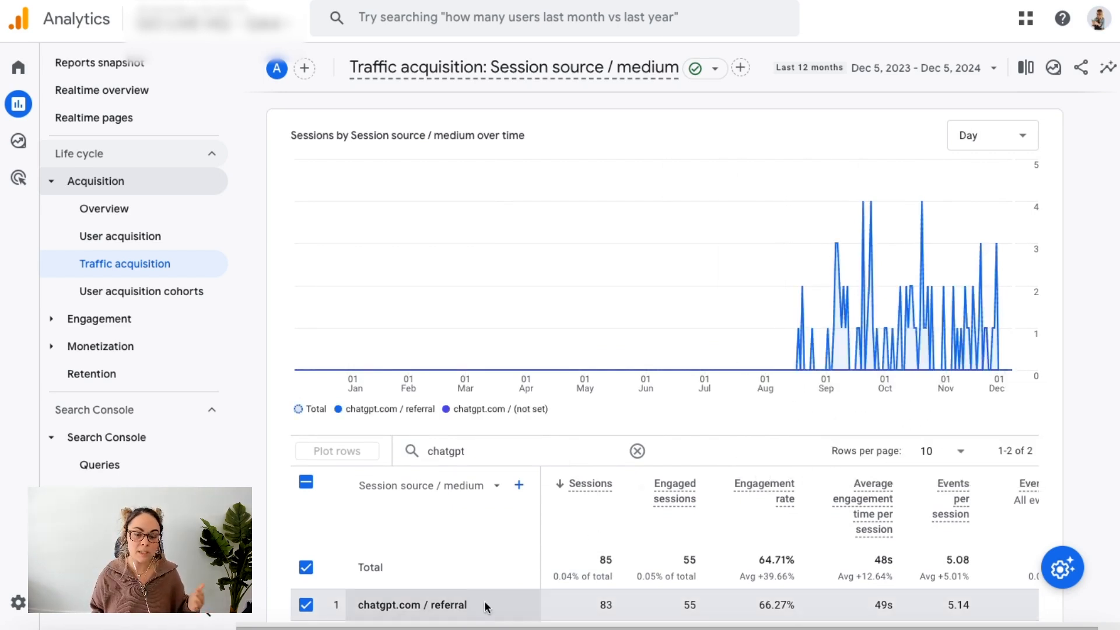
{"action": "scroll", "coordinate": [484, 601], "scroll_direction": "down", "scroll_amount": 4}
{"action": "scroll", "coordinate": [714, 369], "scroll_direction": "up", "scroll_amount": 2}
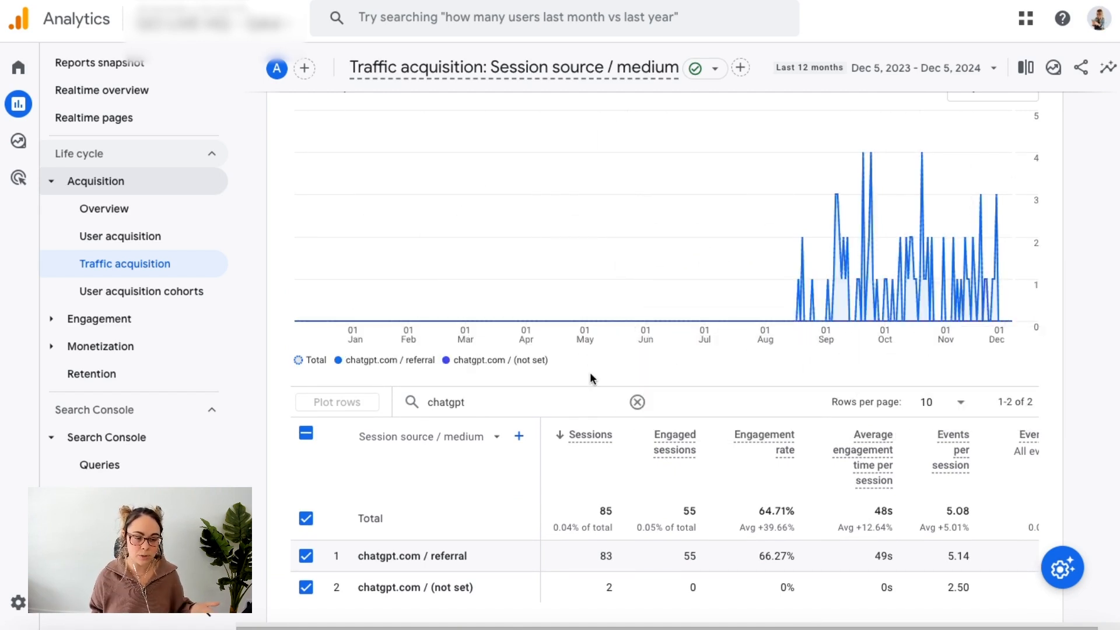
{"action": "scroll", "coordinate": [575, 377], "scroll_direction": "down", "scroll_amount": 1}
Replace the table's search term with "gemini" and examine the matching traffic sources.
{"action": "left_click", "coordinate": [517, 373]}
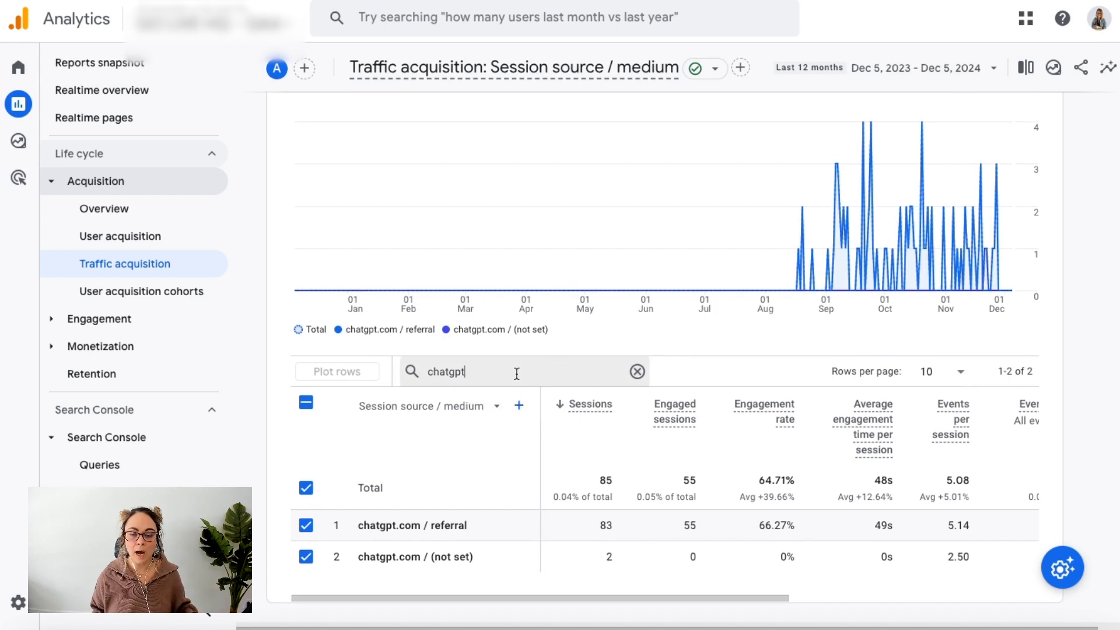
{"action": "left_click_drag", "start_coordinate": [502, 373], "coordinate": [431, 372]}
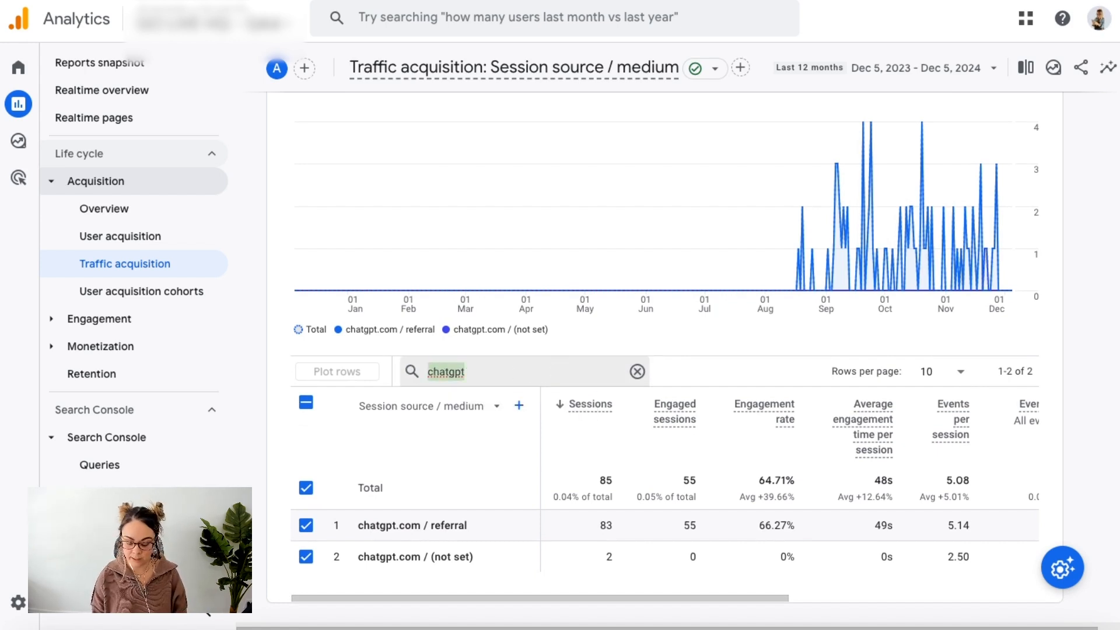
{"action": "type", "text": "gemini"}
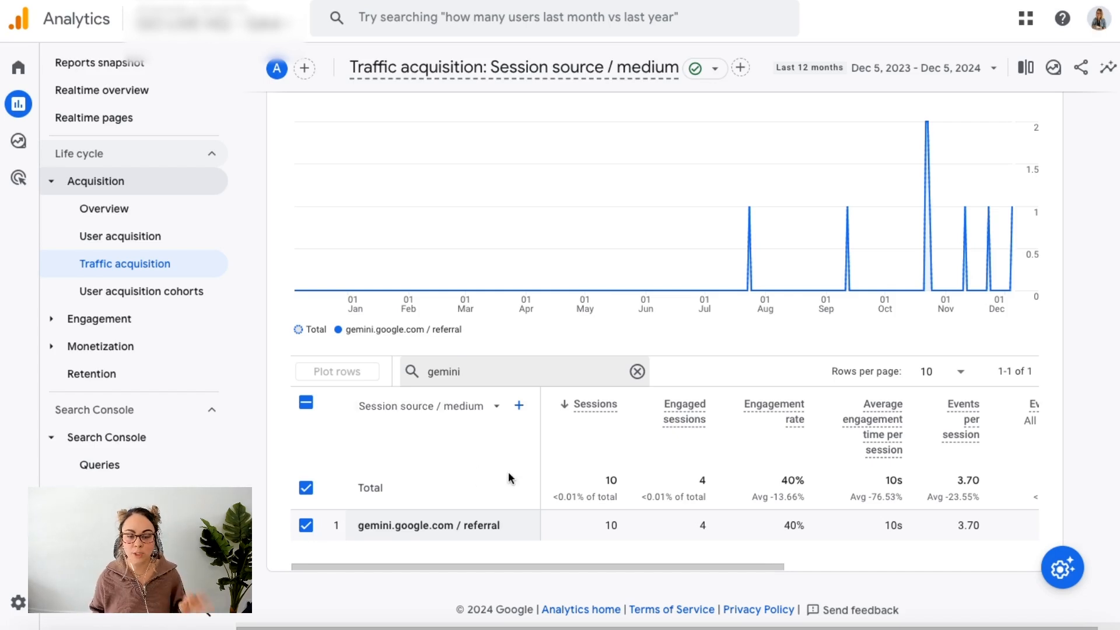
{"action": "double_click", "coordinate": [446, 371]}
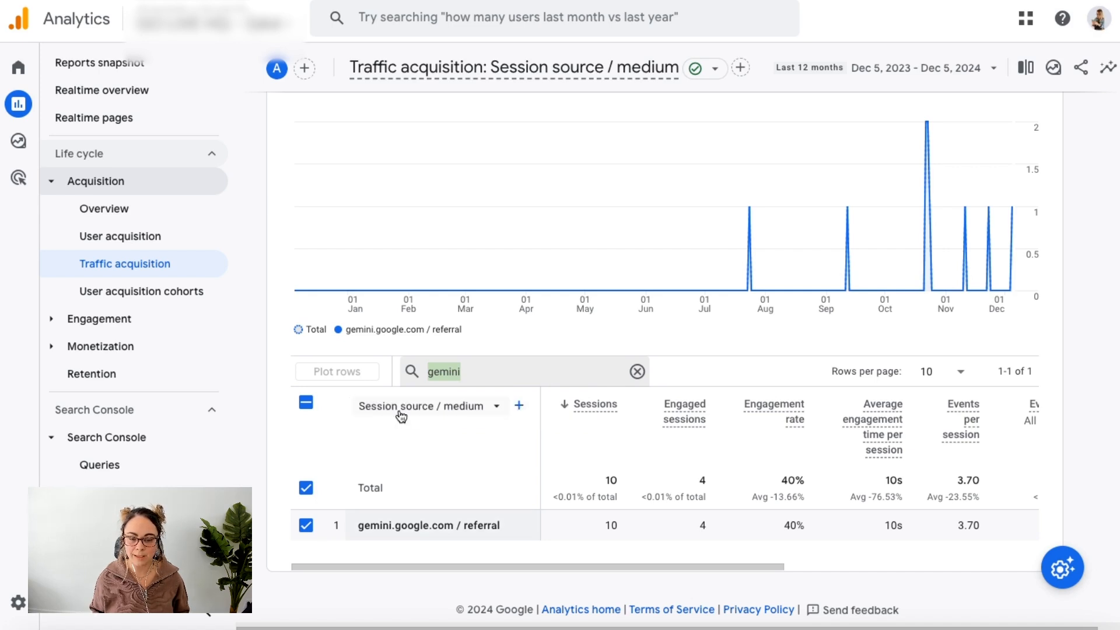
Add Landing page + query string as a secondary dimension to see which pages the Gemini traffic lands on.
{"action": "left_click", "coordinate": [519, 408]}
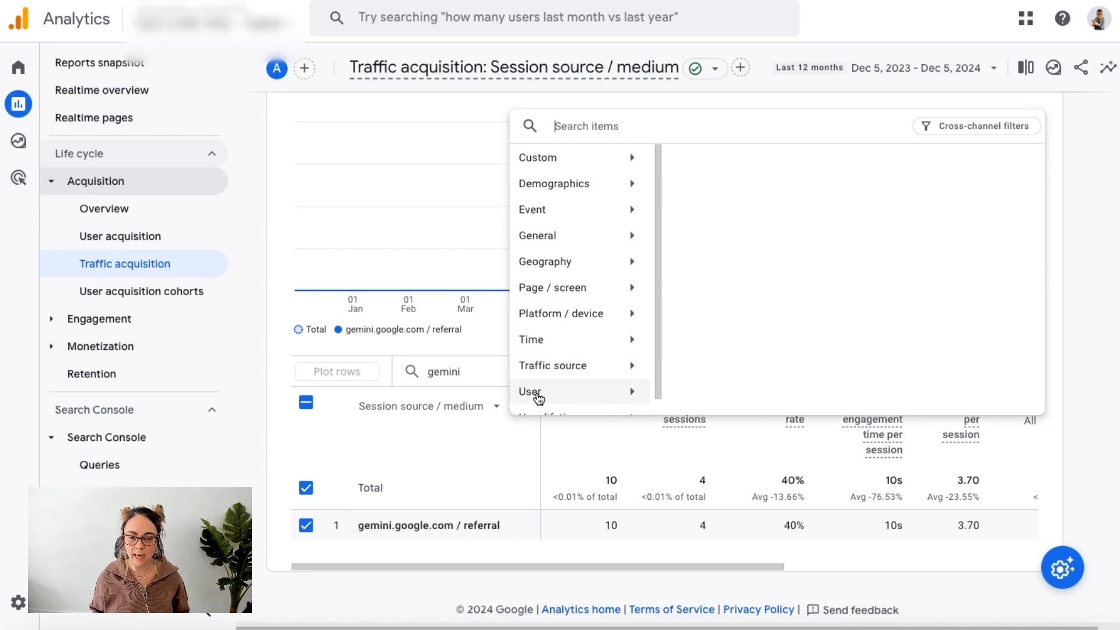
{"action": "left_click", "coordinate": [562, 300]}
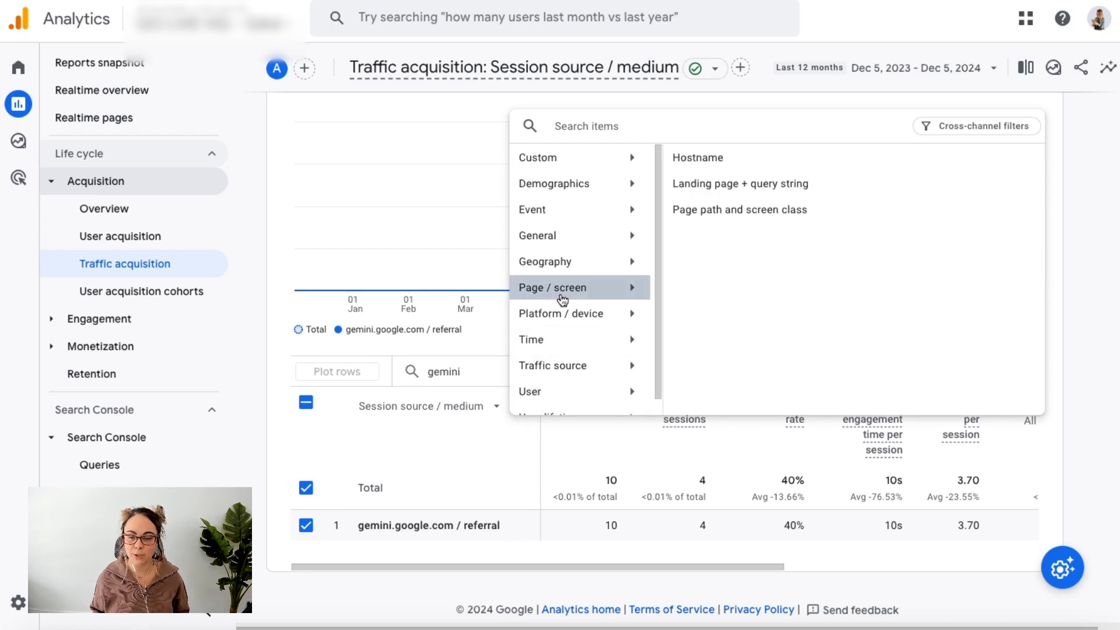
{"action": "left_click", "coordinate": [712, 186]}
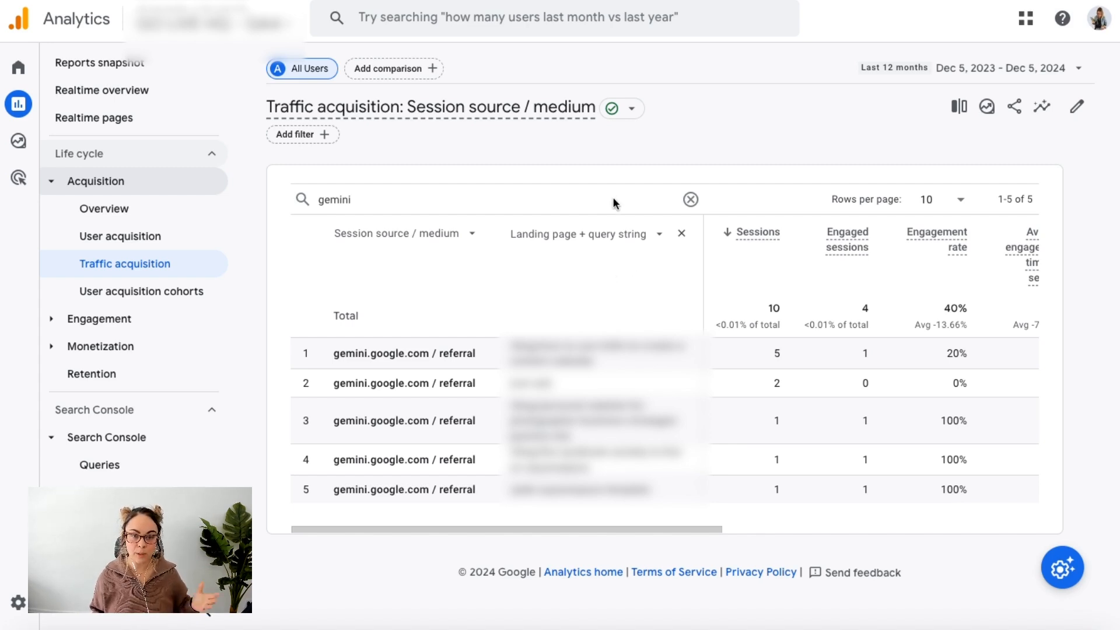
Remove the secondary landing page dimension and clear the table's search term.
{"action": "left_click", "coordinate": [680, 236]}
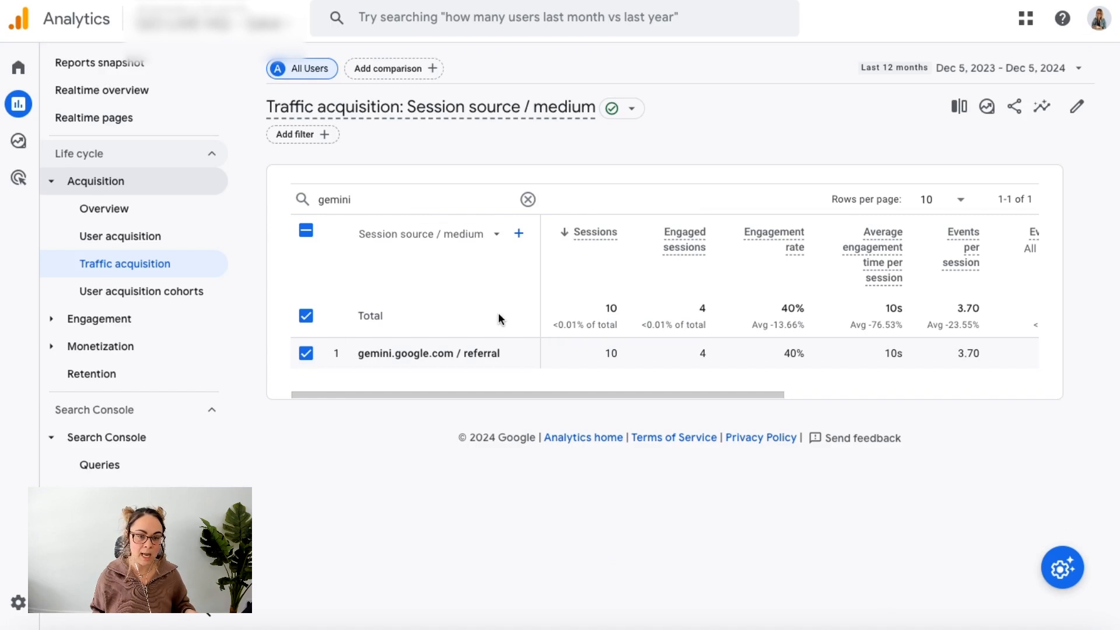
{"action": "left_click", "coordinate": [528, 202]}
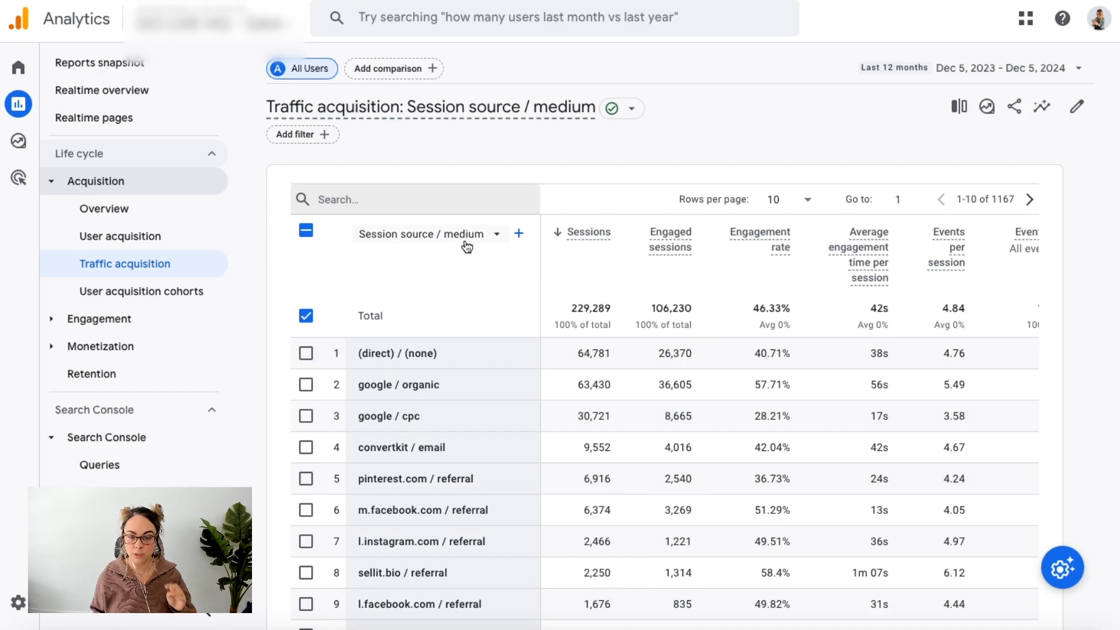
Start a report filter on the Session source / medium dimension with the match type "matches partial regex".
{"action": "left_click", "coordinate": [316, 138]}
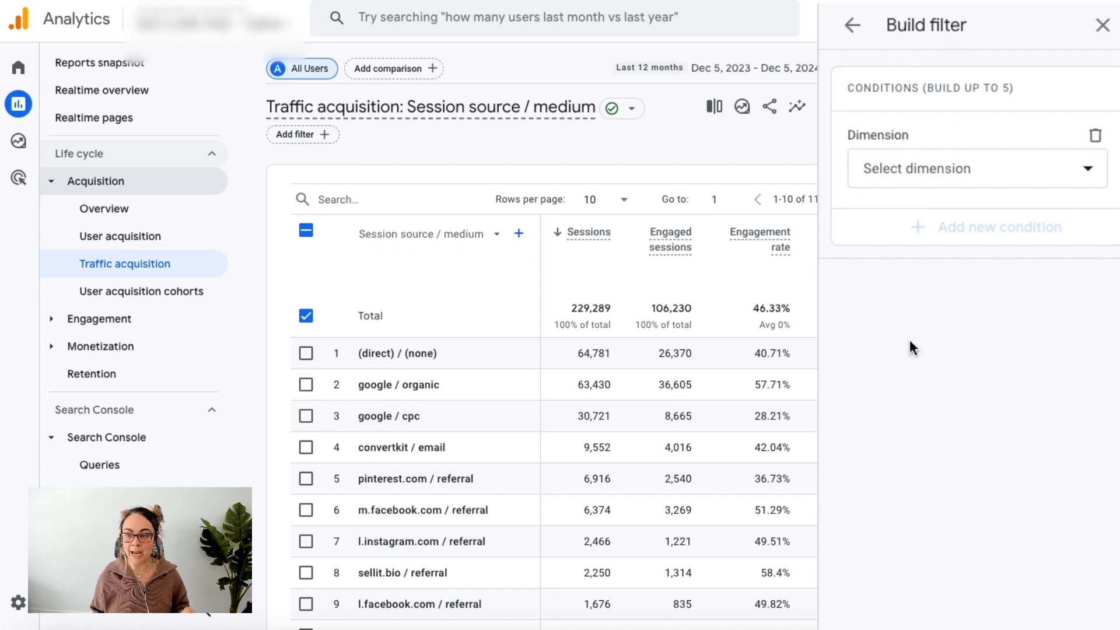
{"action": "left_click", "coordinate": [906, 172]}
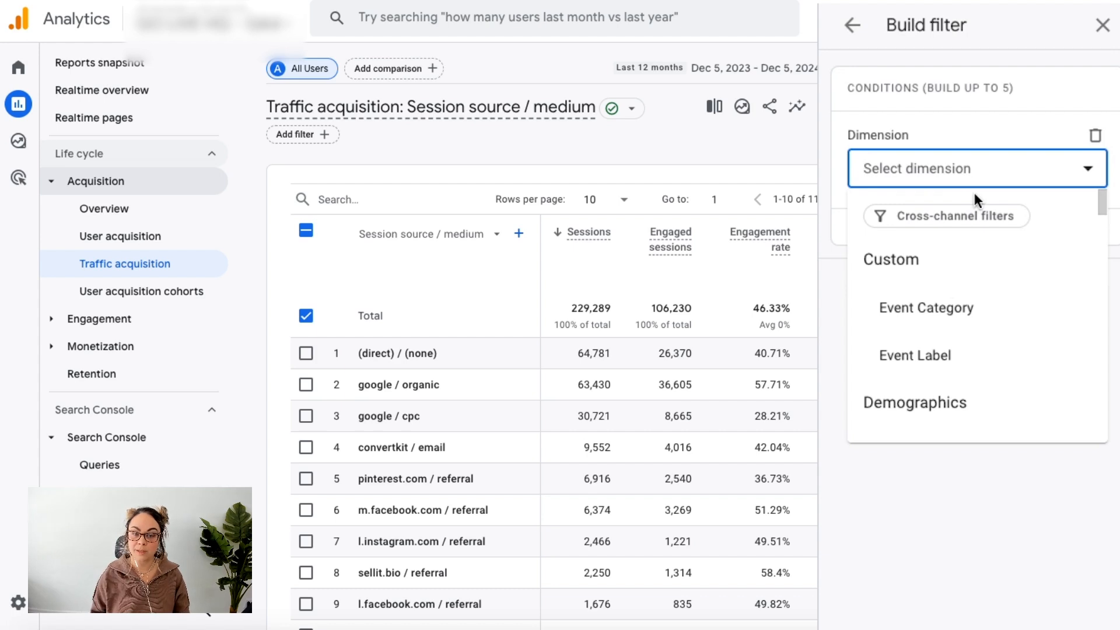
{"action": "type", "text": "session source"}
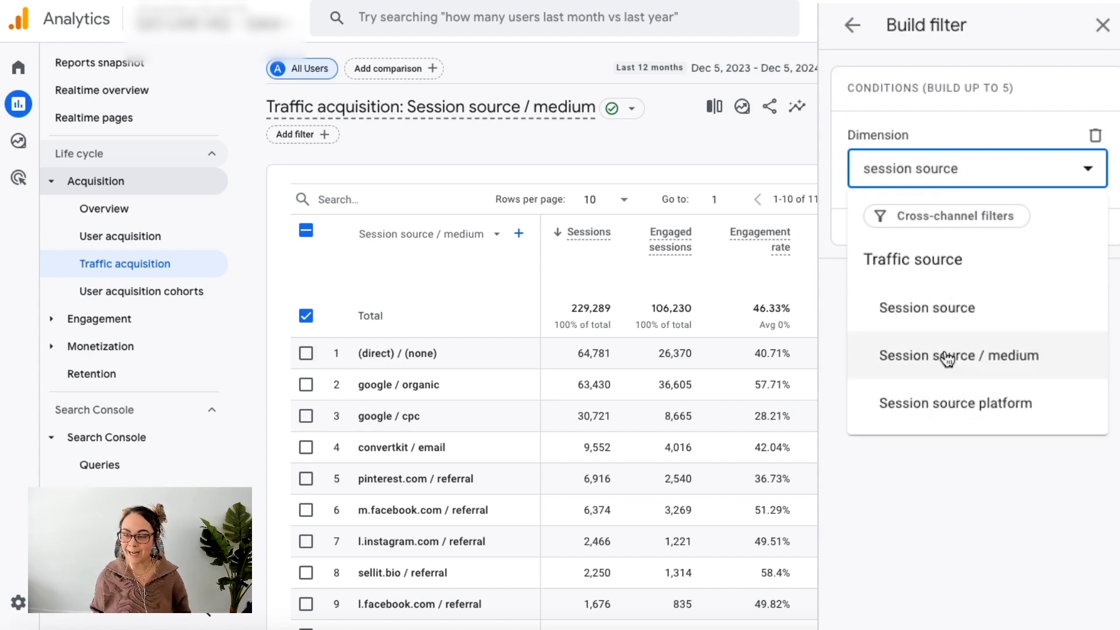
{"action": "left_click", "coordinate": [947, 356]}
{"action": "left_click", "coordinate": [920, 244]}
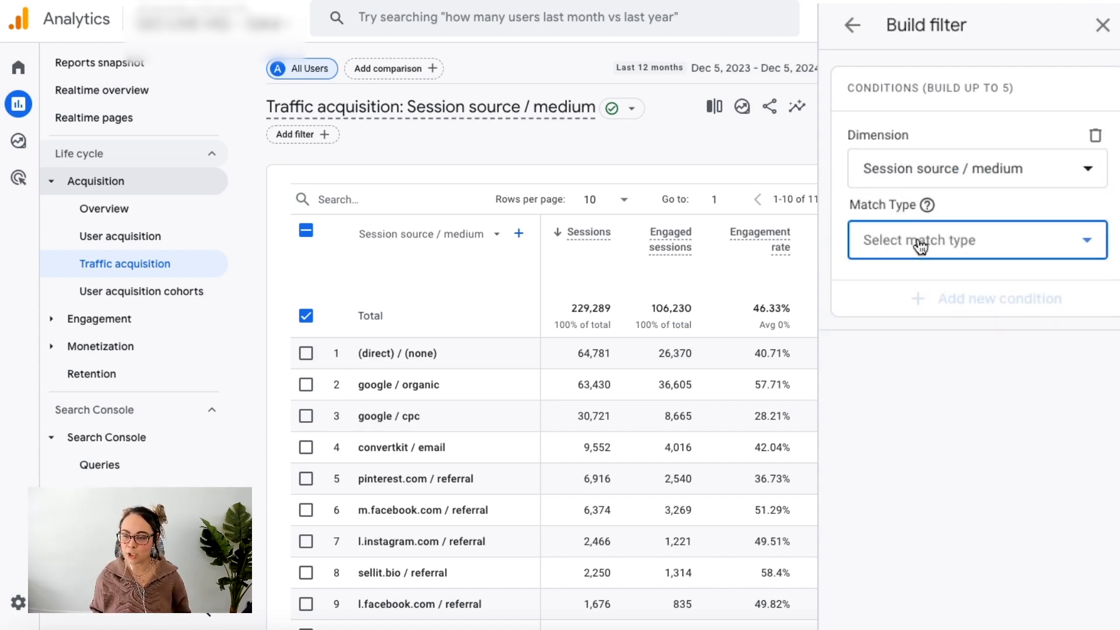
{"action": "scroll", "coordinate": [951, 402], "scroll_direction": "down", "scroll_amount": 2}
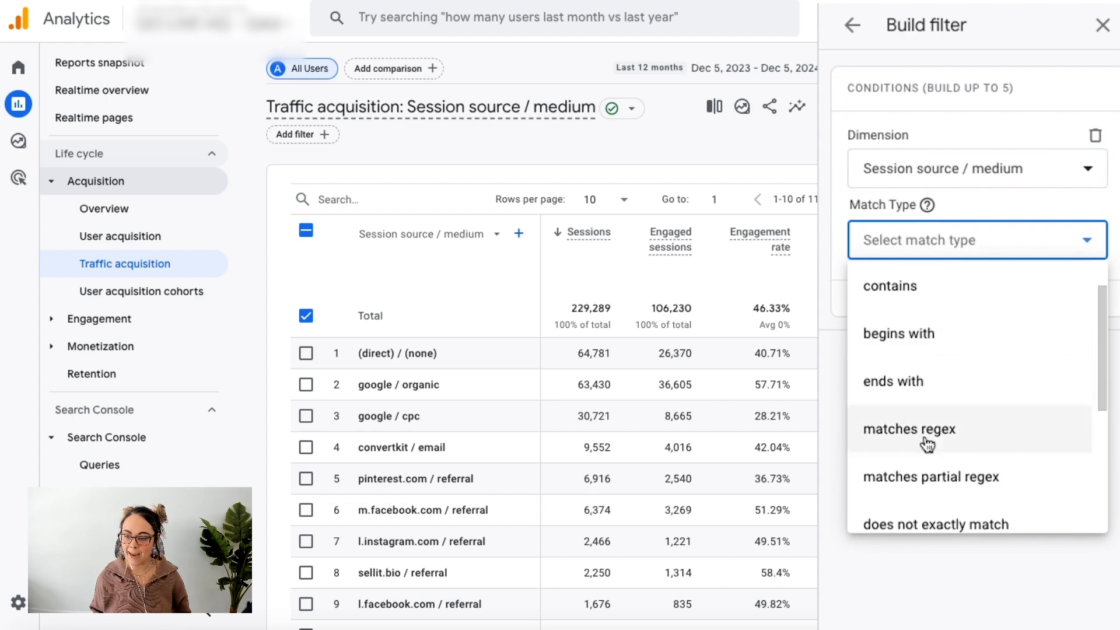
{"action": "left_click", "coordinate": [989, 492]}
Enter "gemini|chatgpt|perplexity" as the filter condition's value and apply the filter to the report.
{"action": "left_click", "coordinate": [927, 307]}
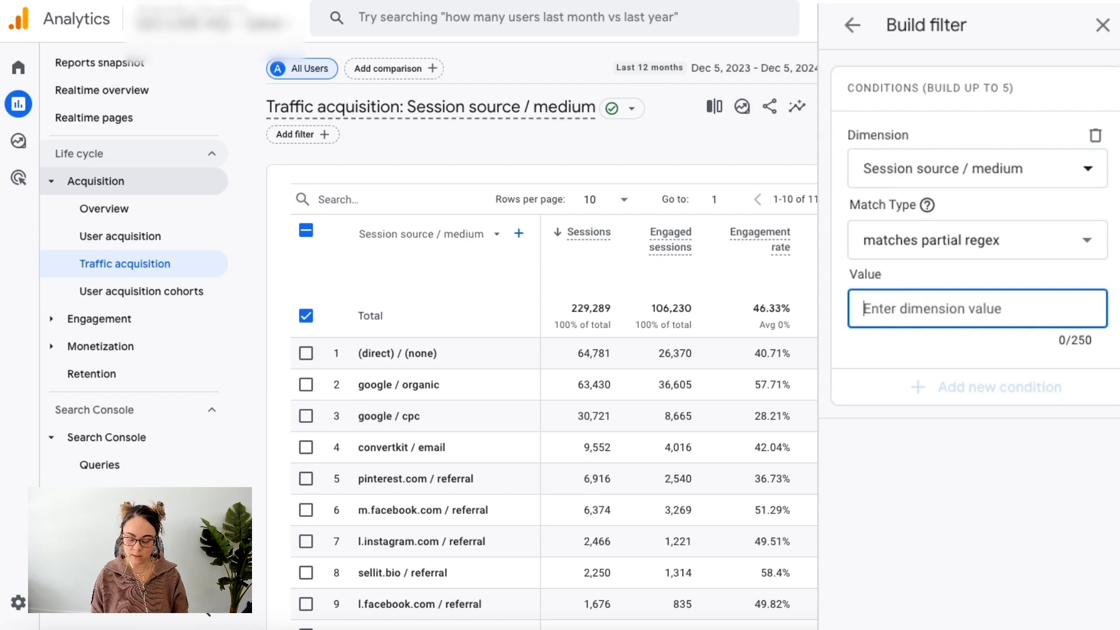
{"action": "type", "text": "gemini"}
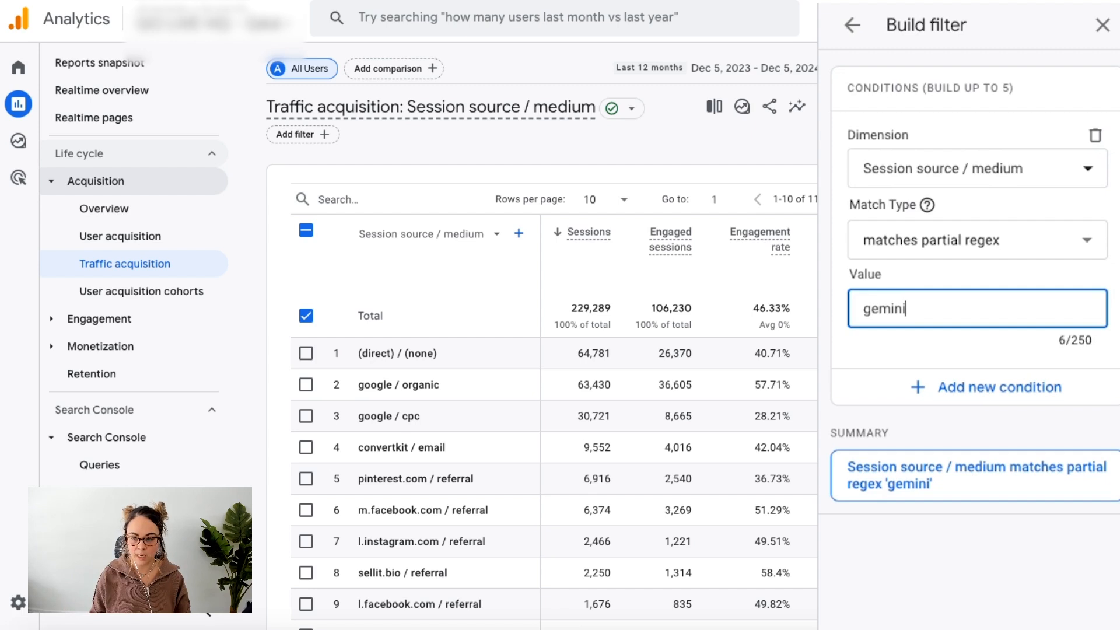
{"action": "type", "text": "|"}
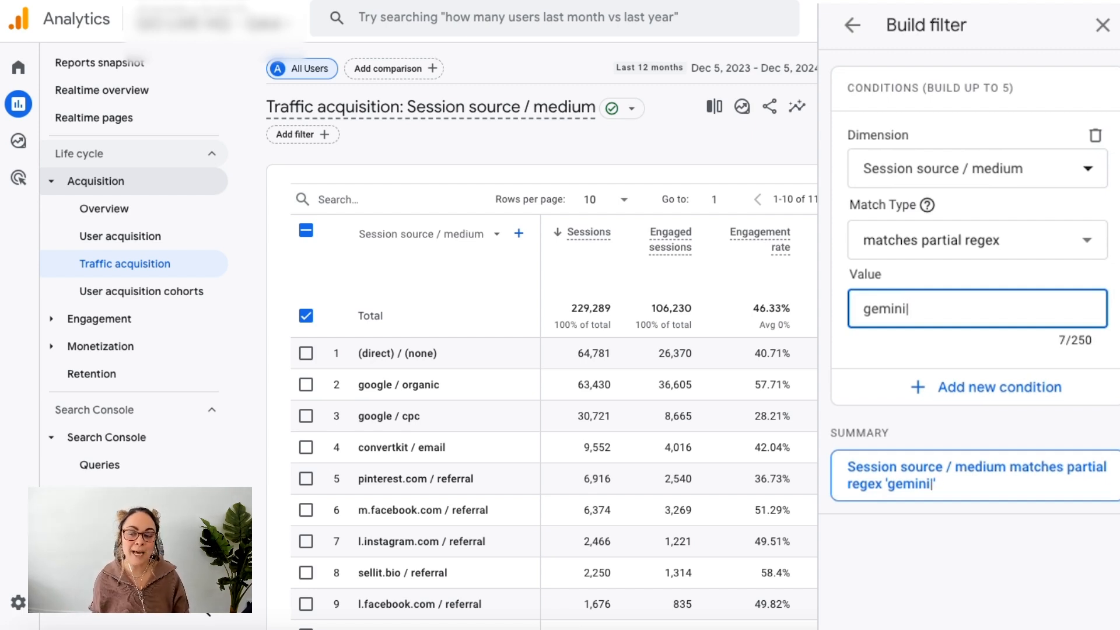
{"action": "left_click_drag", "start_coordinate": [1090, 340], "coordinate": [1054, 347]}
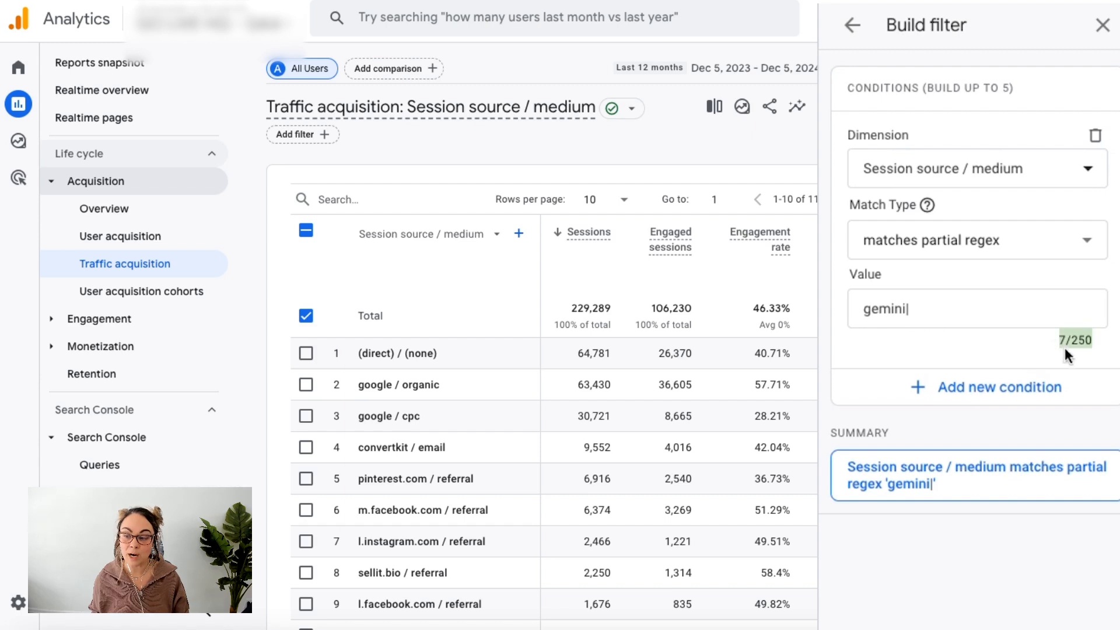
{"action": "left_click", "coordinate": [1000, 310]}
{"action": "type", "text": "chatgpt|perplexity"}
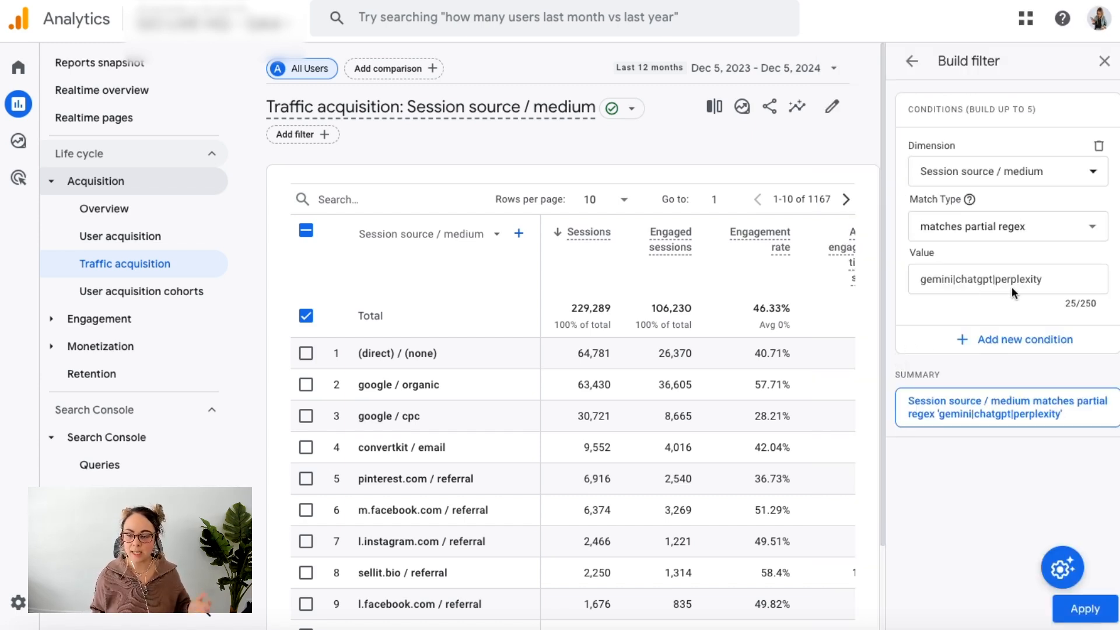
{"action": "left_click", "coordinate": [1095, 605]}
{"action": "left_click", "coordinate": [1085, 608]}
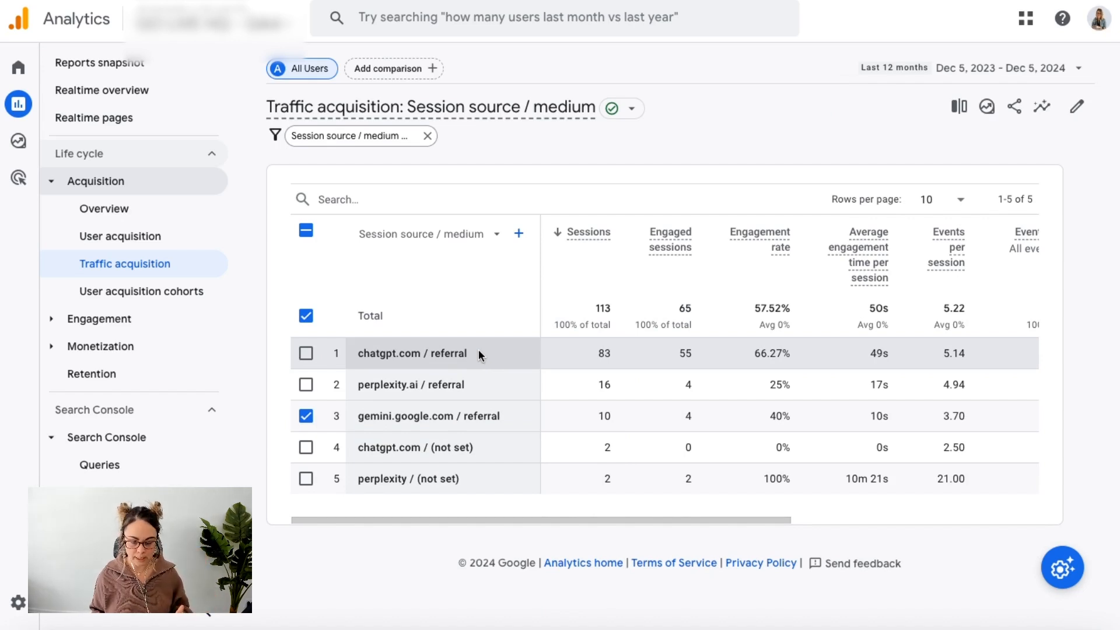
Add Landing page + query string as a secondary dimension and review the landing pages receiving the AI traffic.
{"action": "left_click", "coordinate": [519, 235]}
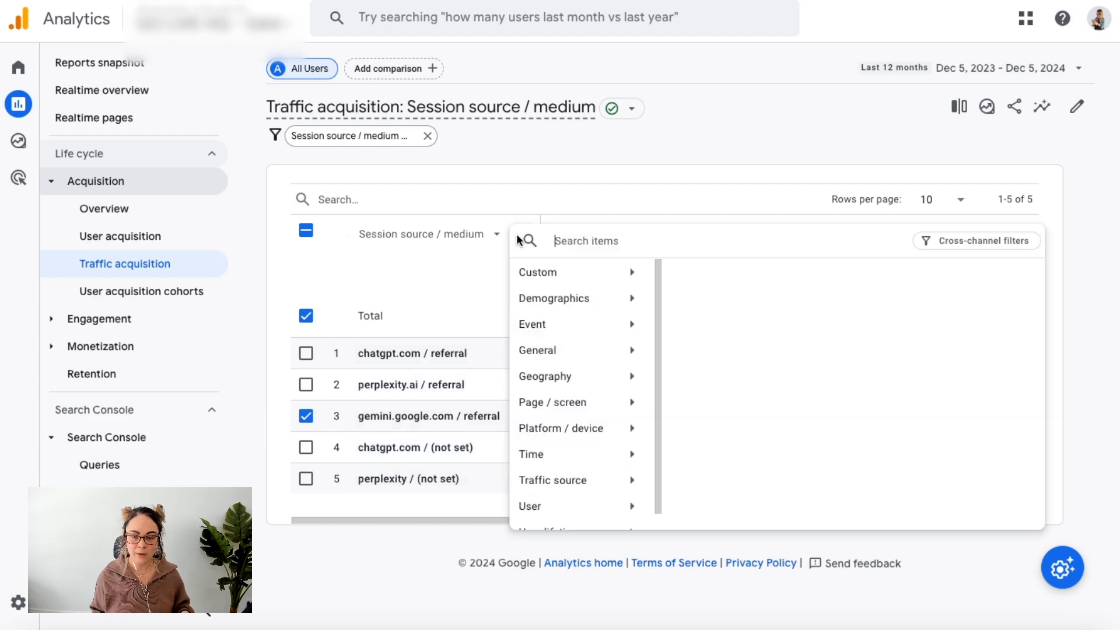
{"action": "left_click", "coordinate": [577, 403]}
{"action": "left_click", "coordinate": [708, 305]}
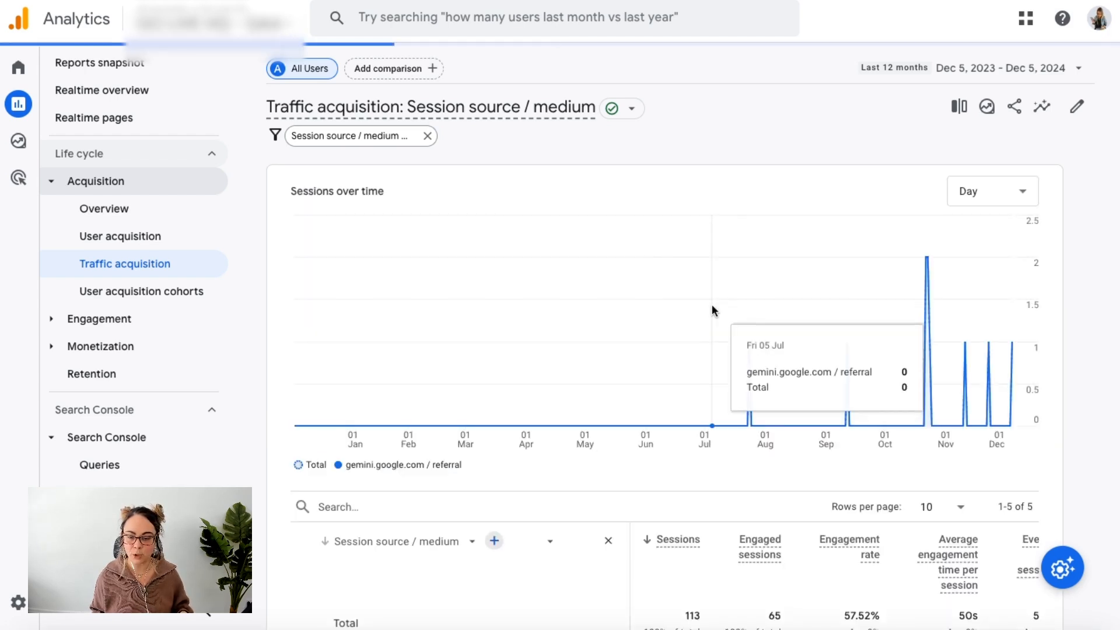
{"action": "scroll", "coordinate": [970, 362], "scroll_direction": "down", "scroll_amount": 5}
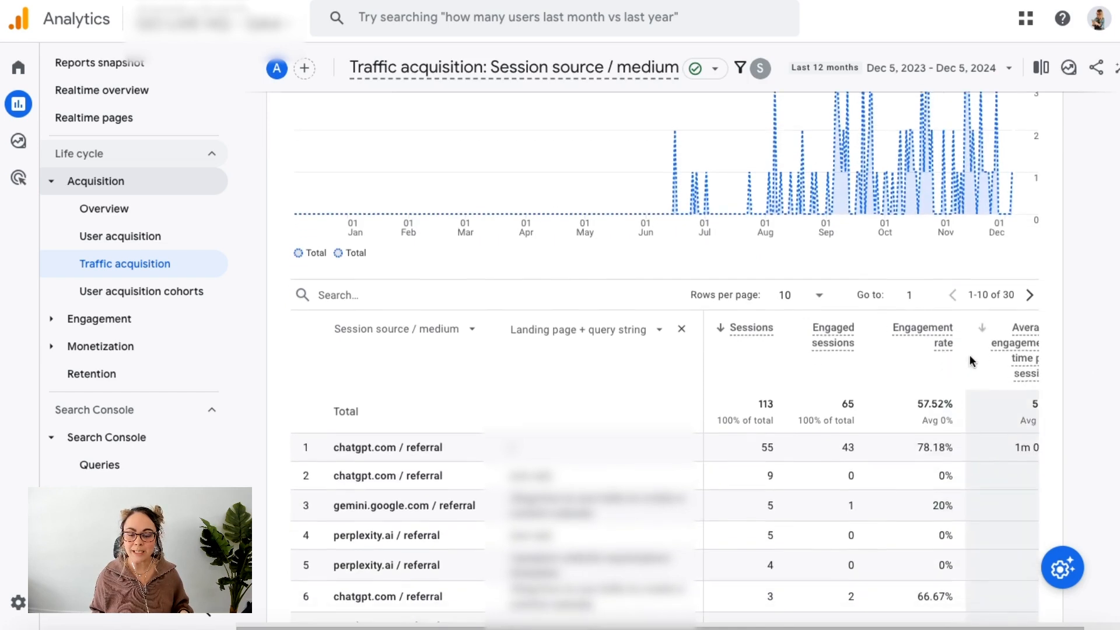
{"action": "scroll", "coordinate": [728, 270], "scroll_direction": "down", "scroll_amount": 2}
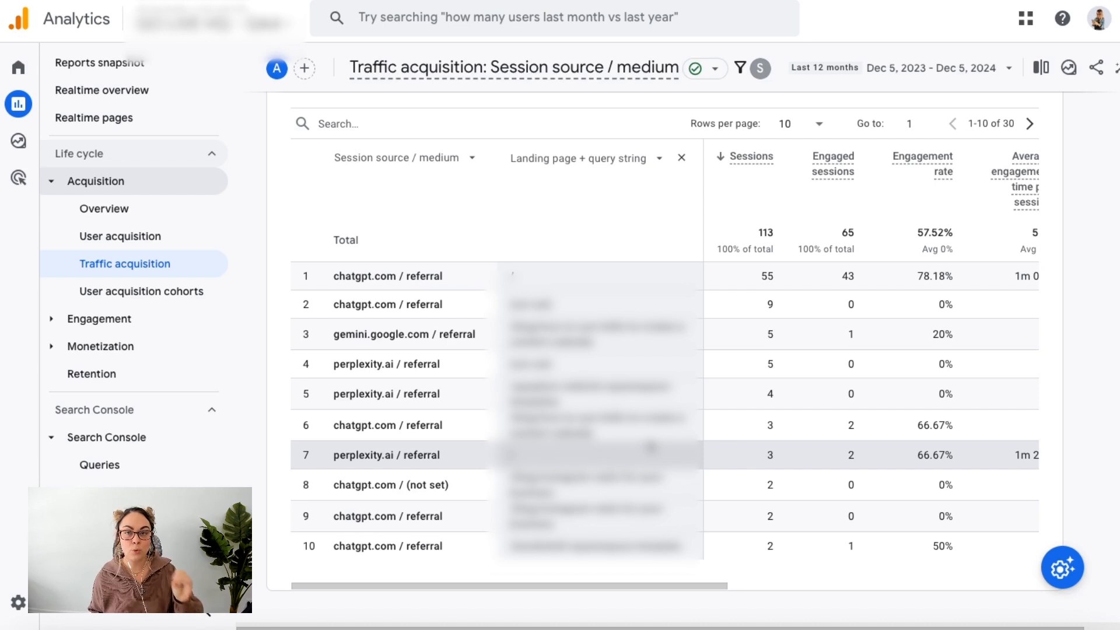
{"action": "scroll", "coordinate": [650, 448], "scroll_direction": "up", "scroll_amount": 1}
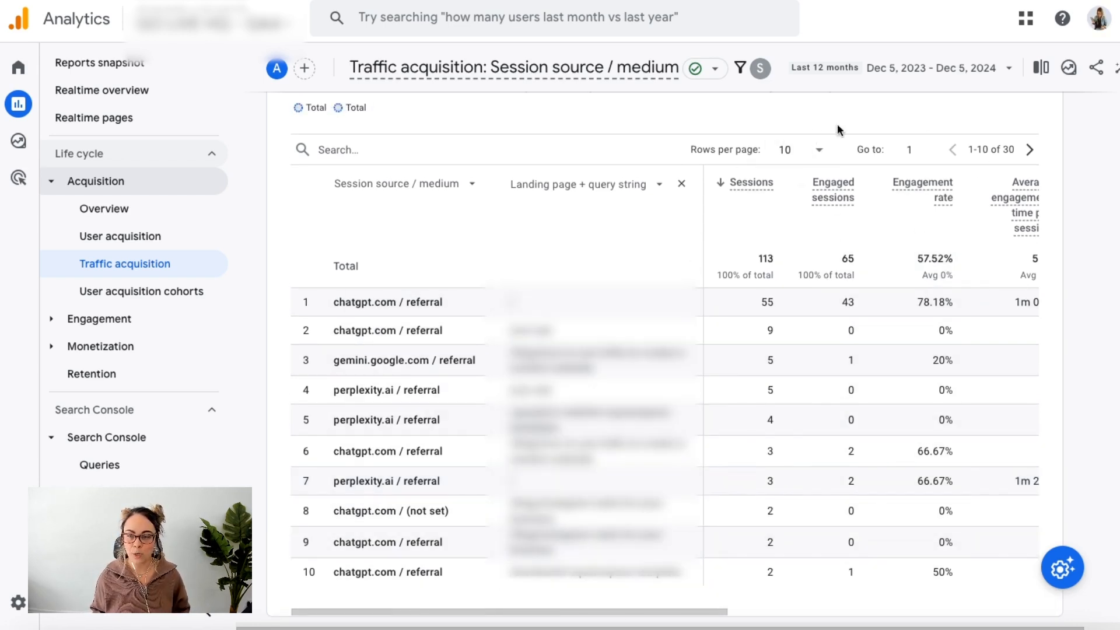
Show 100 rows per page in the table and look through the full list of AI referral landing pages.
{"action": "left_click", "coordinate": [813, 162]}
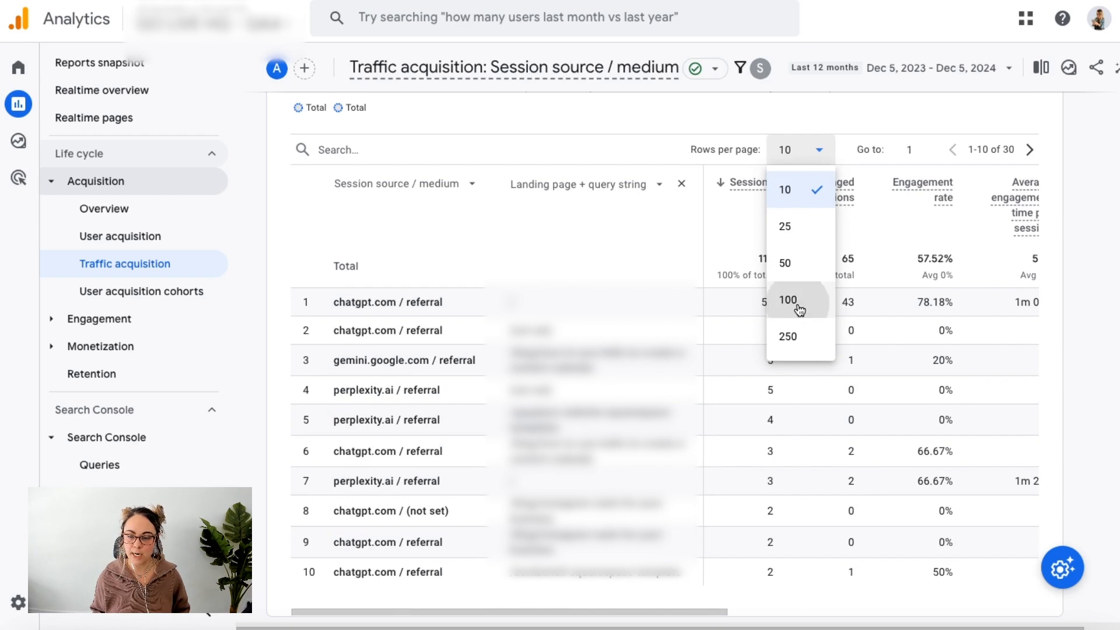
{"action": "left_click", "coordinate": [795, 301]}
{"action": "scroll", "coordinate": [583, 466], "scroll_direction": "down", "scroll_amount": 3}
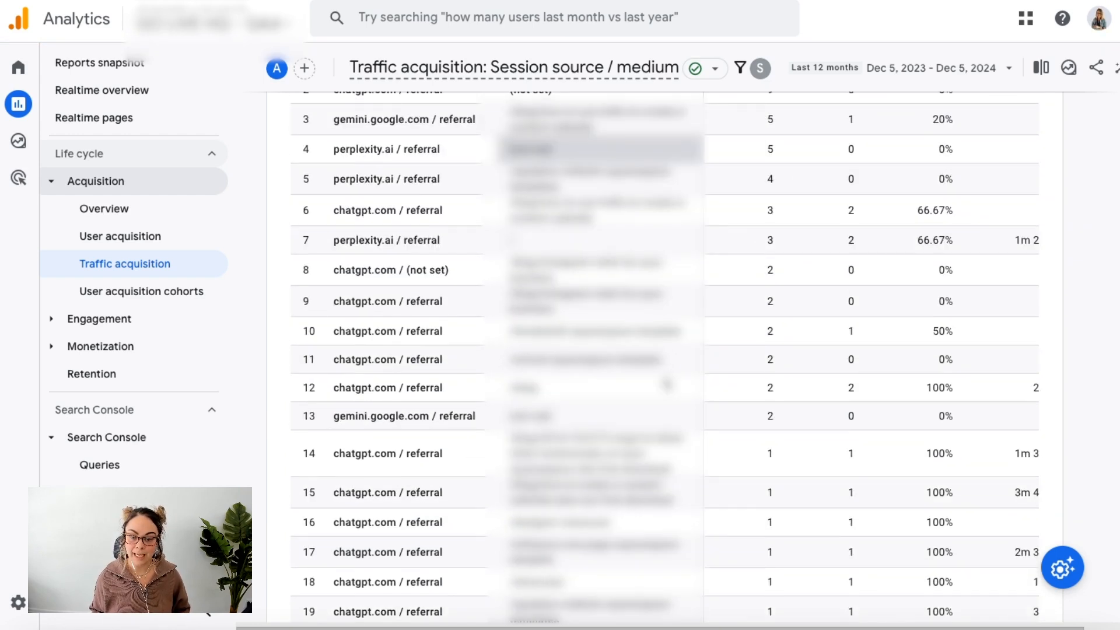
{"action": "scroll", "coordinate": [666, 383], "scroll_direction": "up", "scroll_amount": 7}
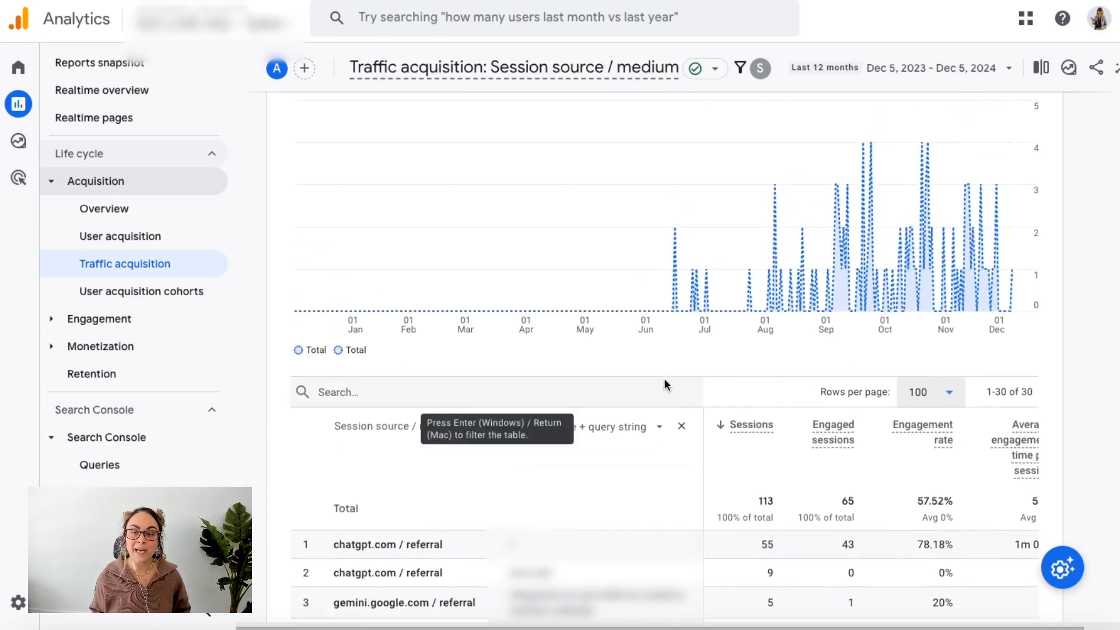
{"action": "scroll", "coordinate": [666, 384], "scroll_direction": "up", "scroll_amount": 2}
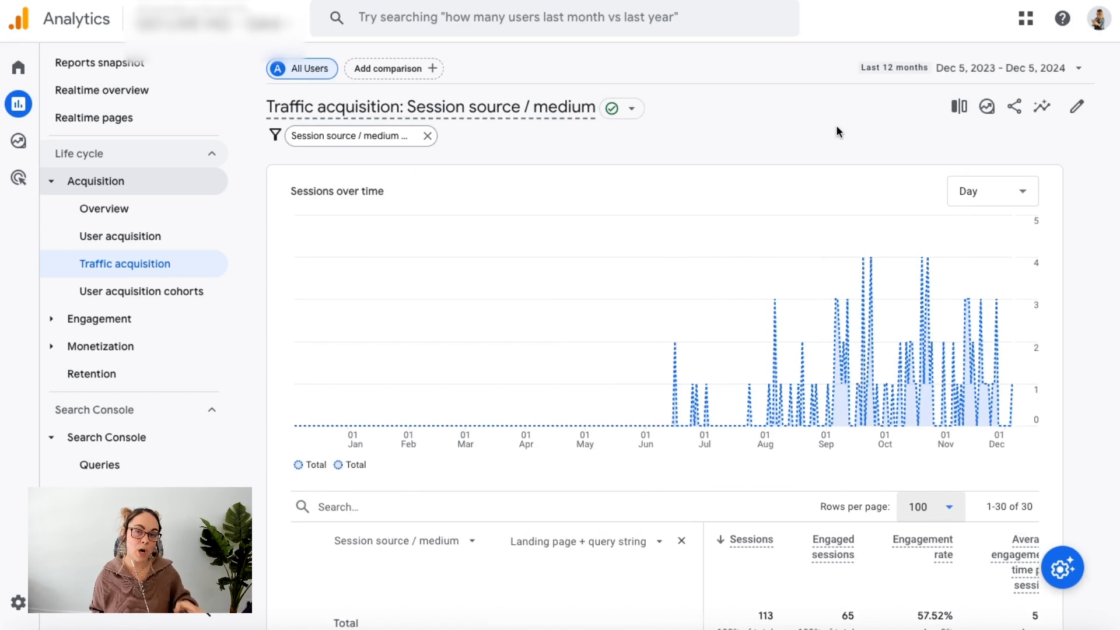